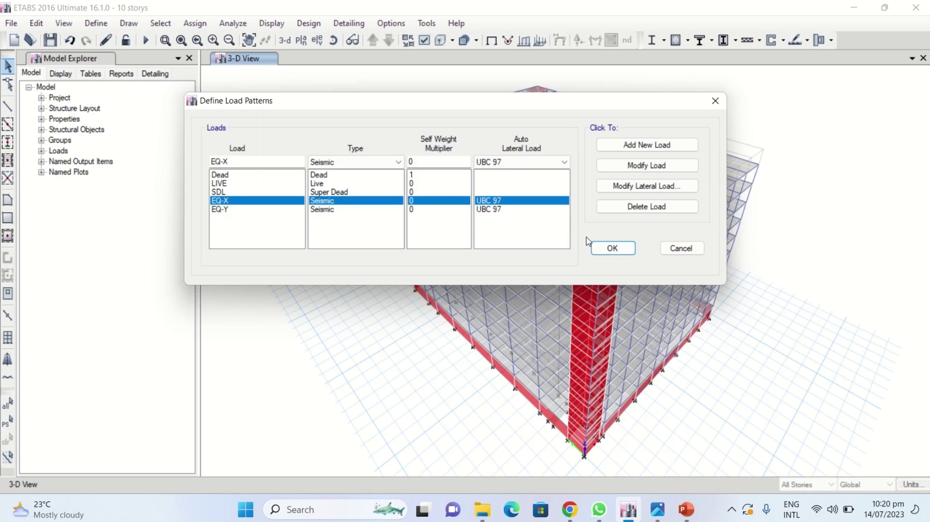
# - Open the UBC 97 lateral load settings of EQ-X and leave only X direction and X direction with plus and minus eccentricity enabled
pyautogui.click(642, 190)
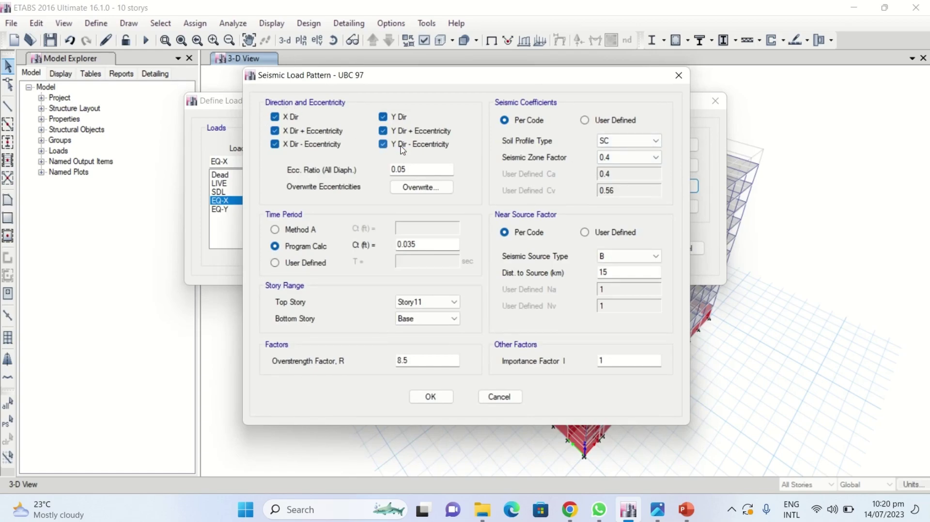
pyautogui.click(383, 144)
pyautogui.click(383, 131)
pyautogui.click(383, 116)
pyautogui.click(288, 130)
pyautogui.click(293, 144)
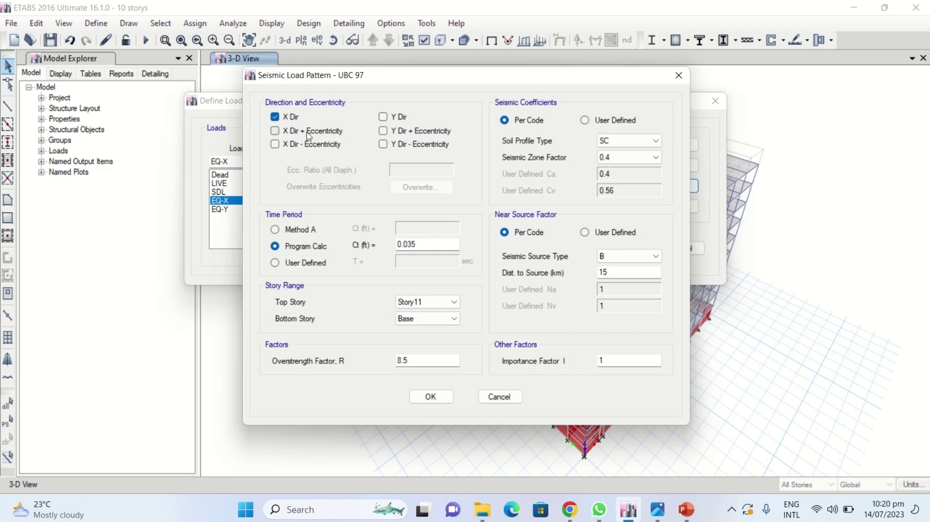
pyautogui.click(311, 131)
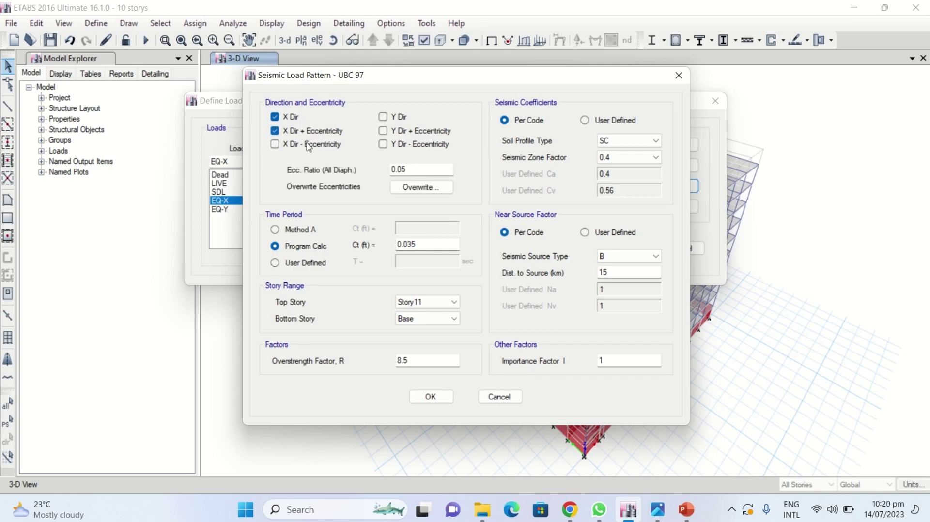
pyautogui.click(309, 145)
pyautogui.doubleClick(417, 169)
pyautogui.click(531, 127)
pyautogui.click(602, 125)
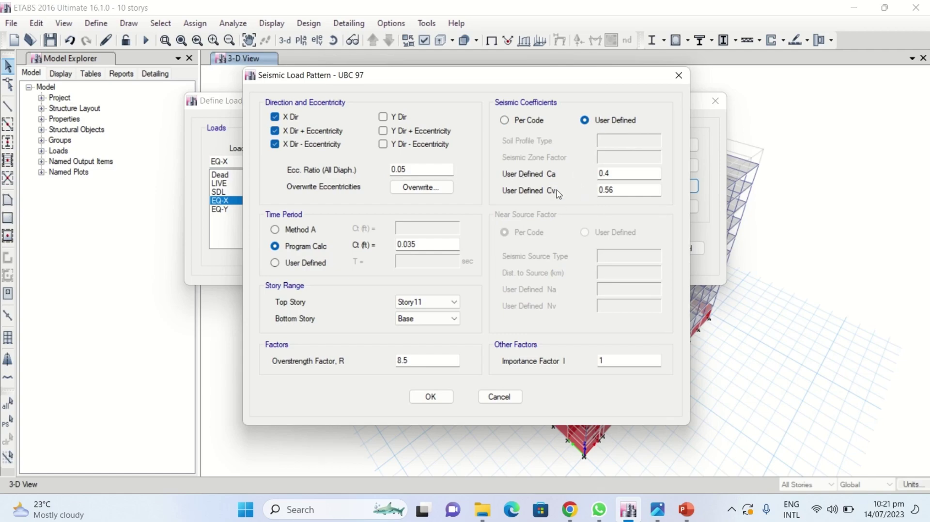
pyautogui.click(625, 193)
pyautogui.moveTo(625, 190); pyautogui.dragTo(597, 191)
pyautogui.click(617, 173)
pyautogui.click(529, 122)
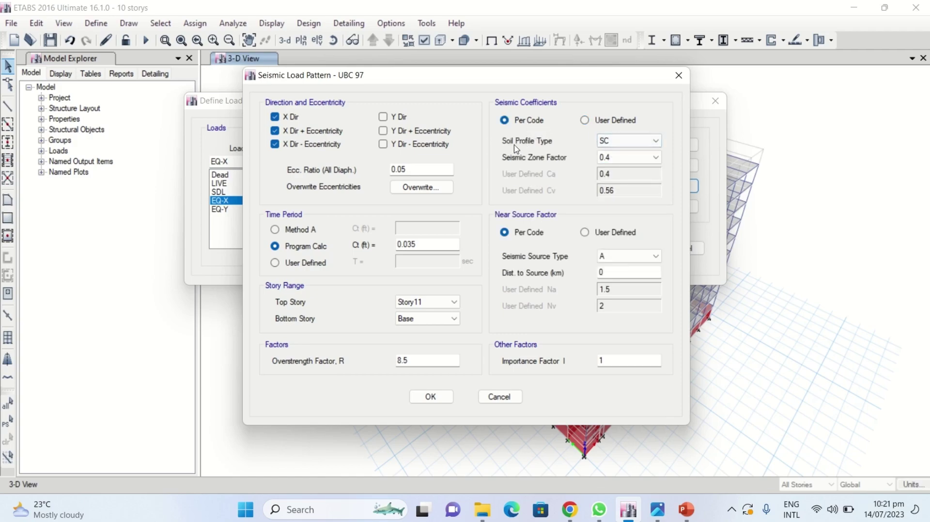
# - Set the per-code seismic zone factor of EQ-X to 0.2 for soil profile type SC
pyautogui.click(649, 144)
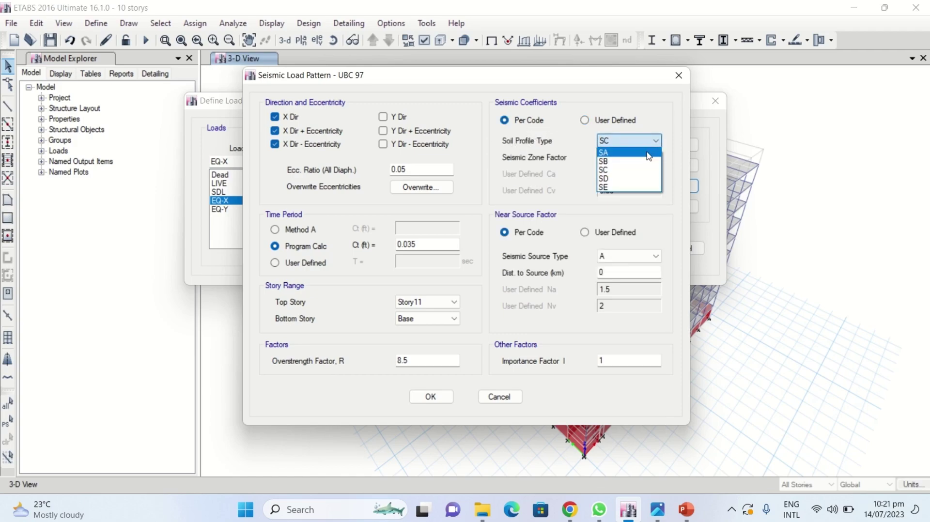
pyautogui.click(533, 168)
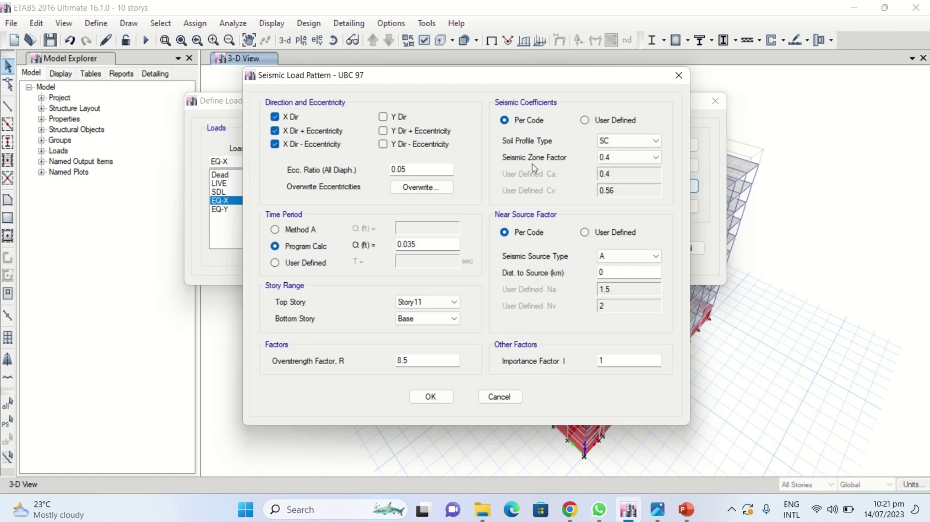
pyautogui.click(655, 157)
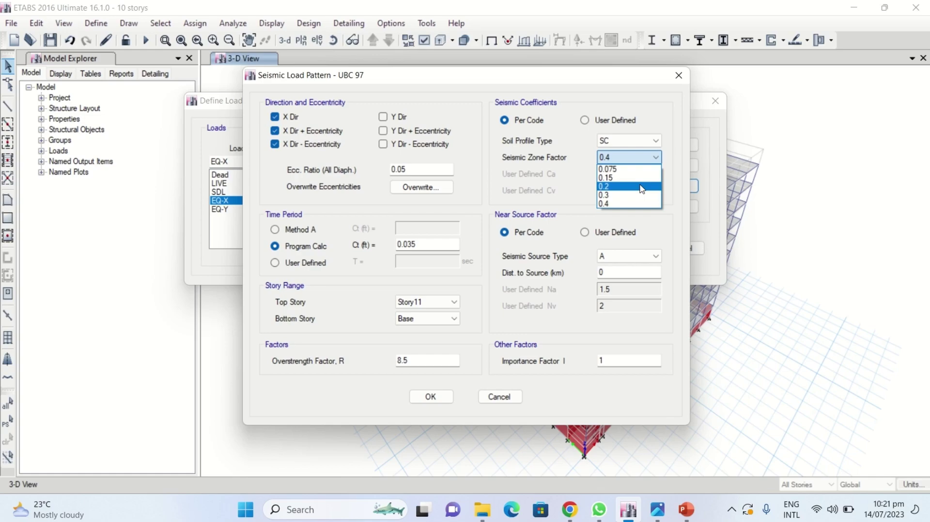
pyautogui.click(612, 187)
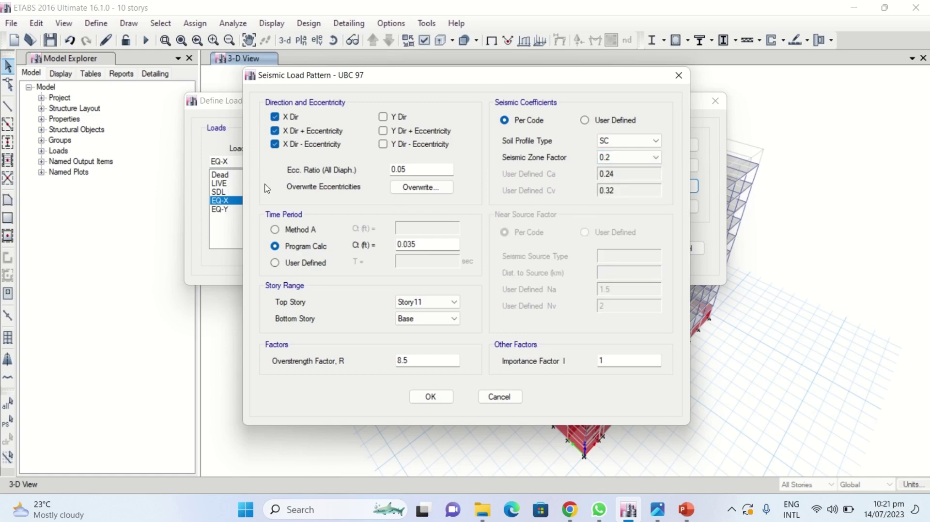
pyautogui.click(301, 233)
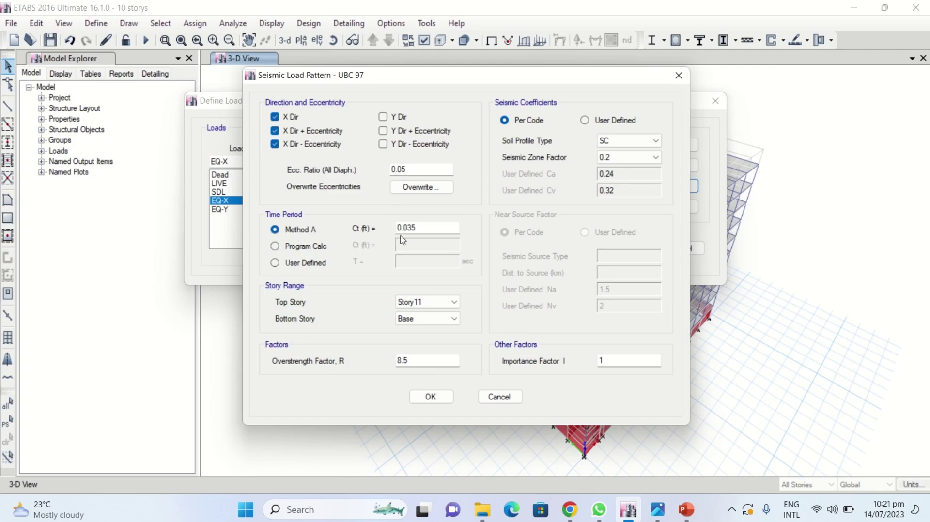
pyautogui.click(302, 248)
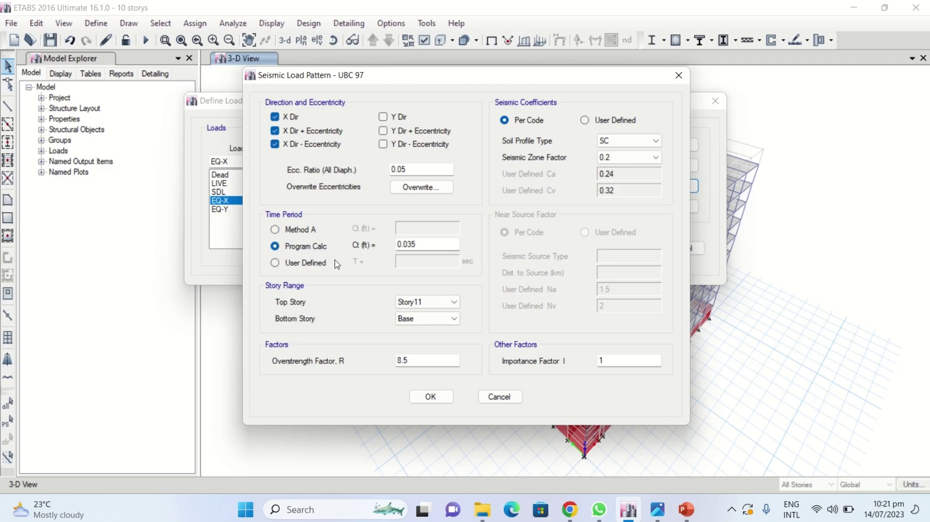
pyautogui.click(308, 264)
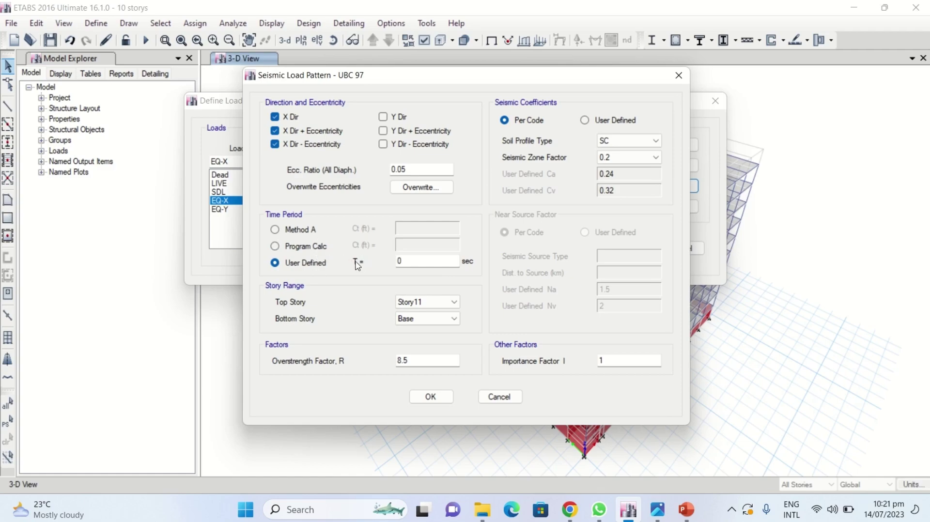
pyautogui.click(306, 248)
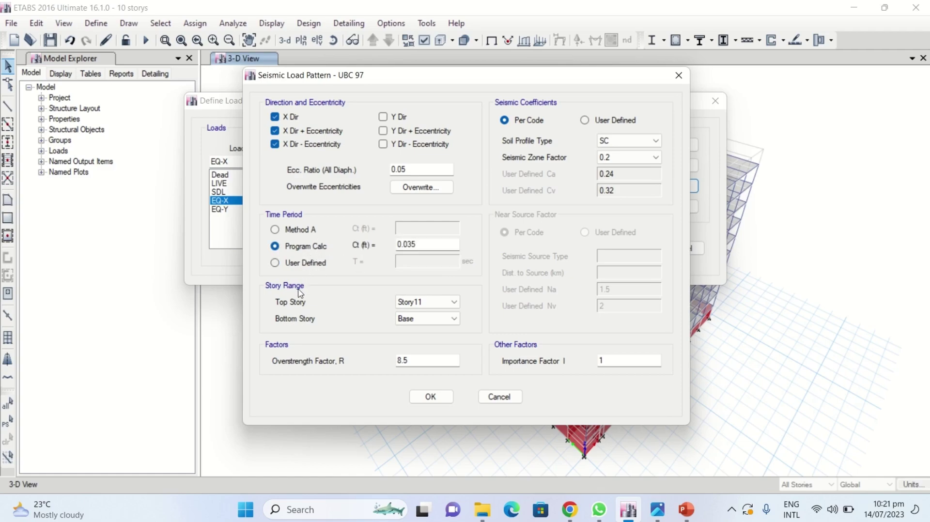
# - Set the seismic load's story range with Base as the bottom story and Story11 as the top story
pyautogui.click(410, 318)
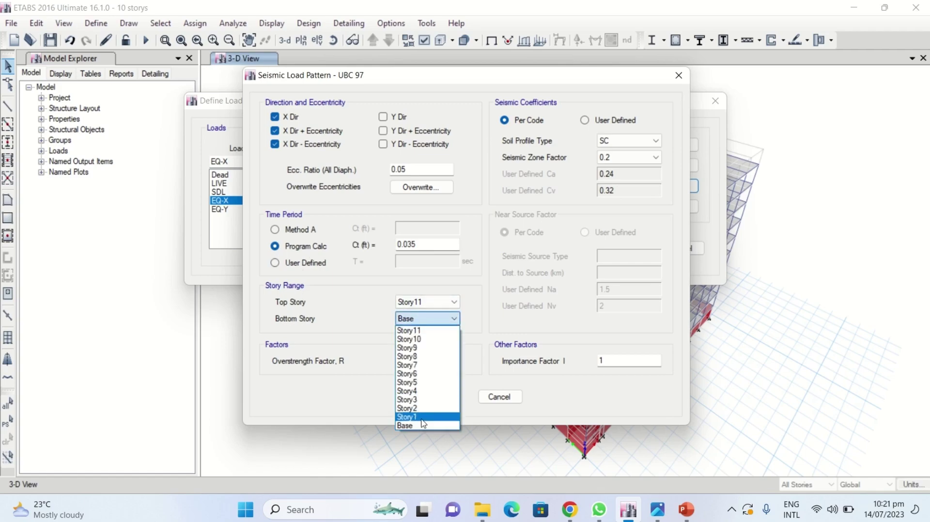
pyautogui.click(421, 426)
pyautogui.click(435, 304)
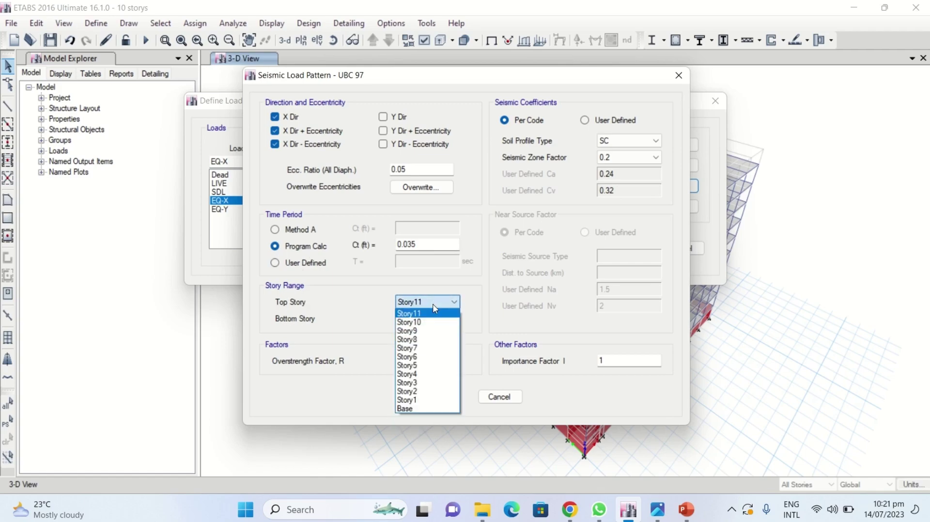
pyautogui.click(427, 314)
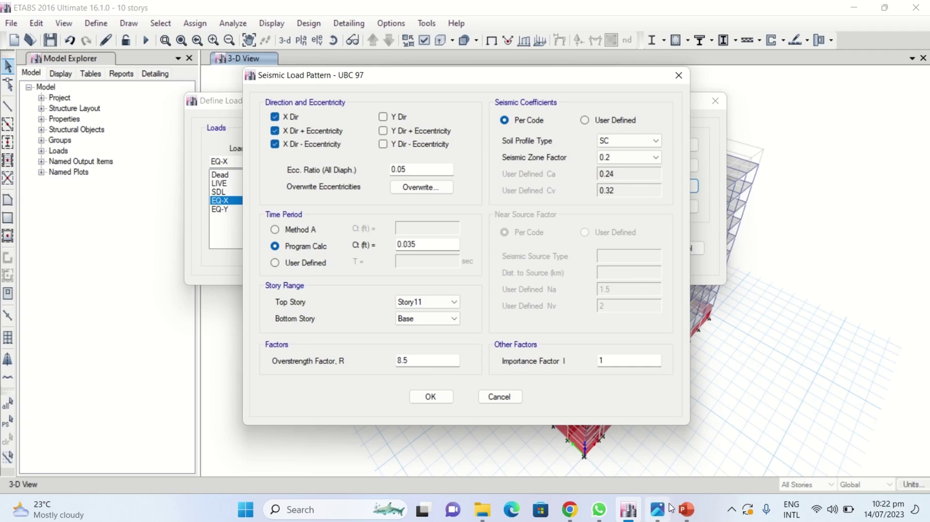
# - Look up Ct on the PowerPoint slide about approximate time period and set the EQ-X time period to Method A with Ct 0.030
pyautogui.click(685, 510)
pyautogui.scroll(-1, 632, 403)
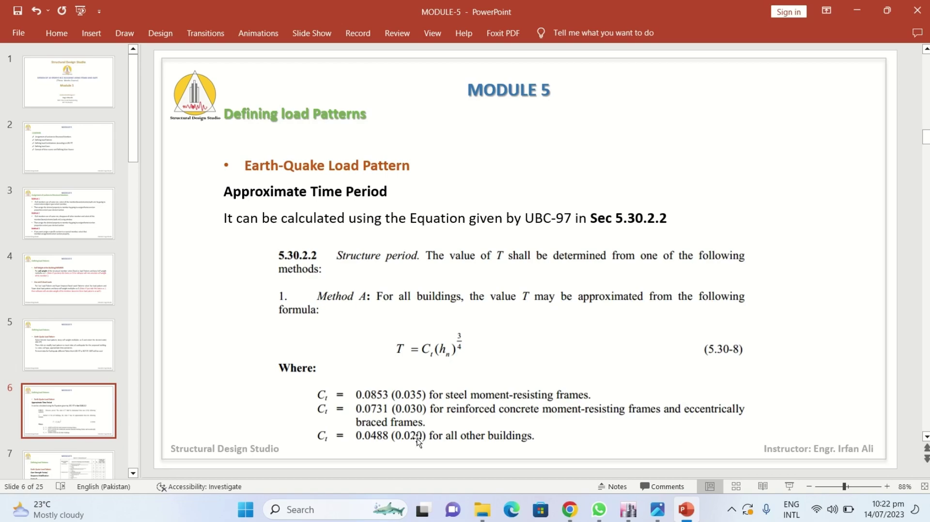
pyautogui.click(627, 508)
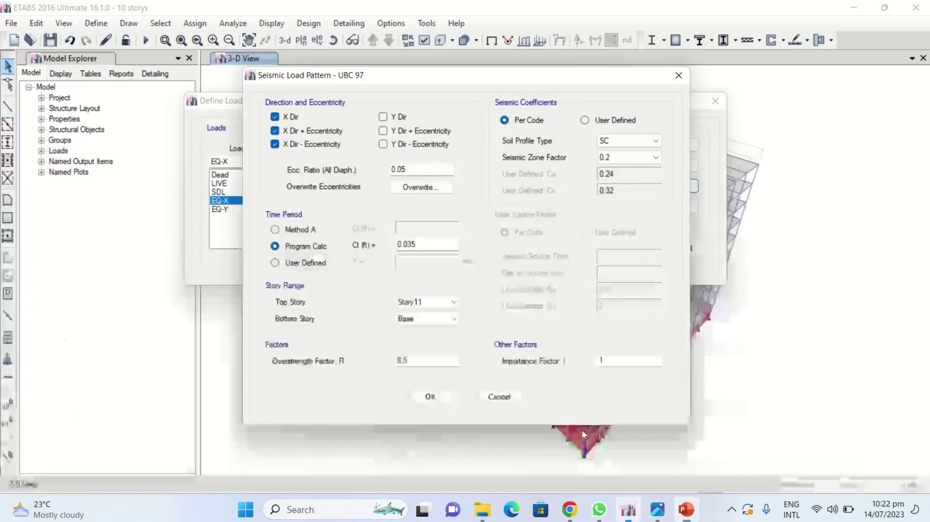
pyautogui.click(275, 230)
pyautogui.click(435, 229)
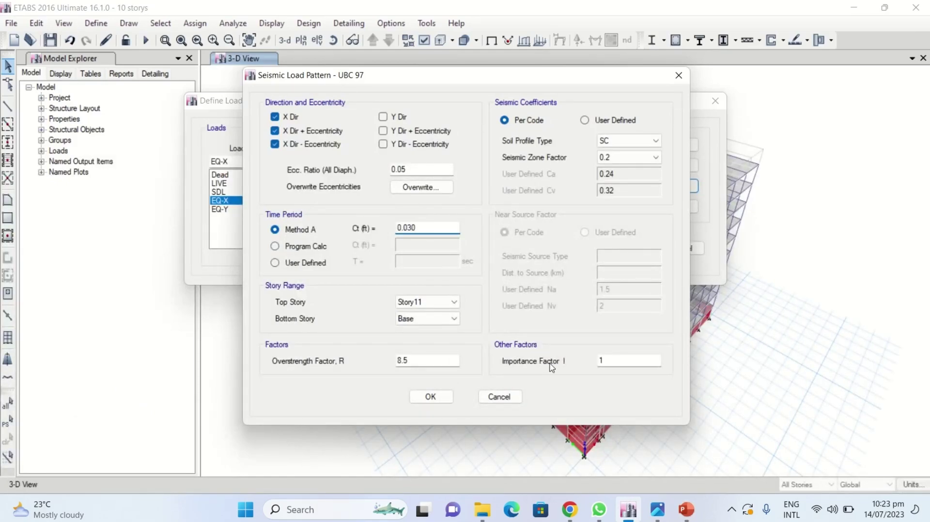
# - Review the Table 5.13 structural systems slide in PowerPoint and check the overstrength factor R of EQ-X in ETABS against it
pyautogui.click(687, 510)
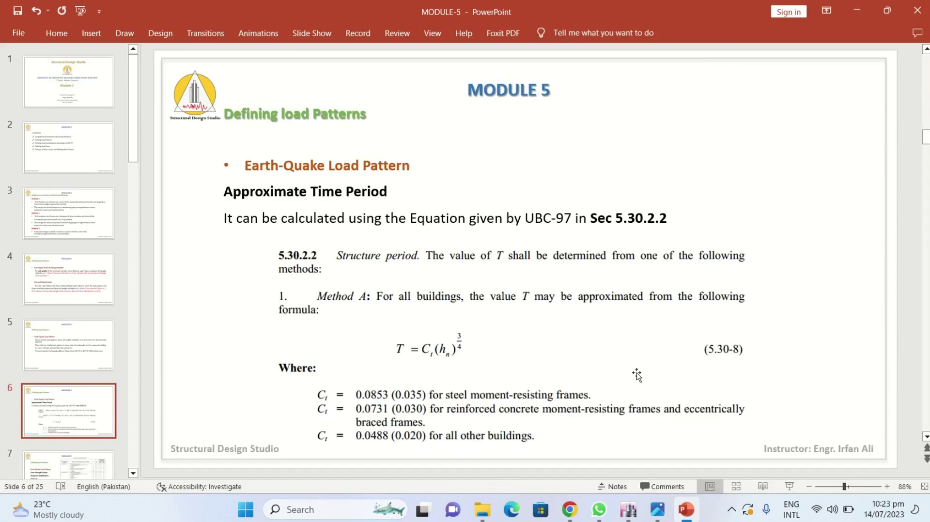
pyautogui.scroll(-1, 637, 375)
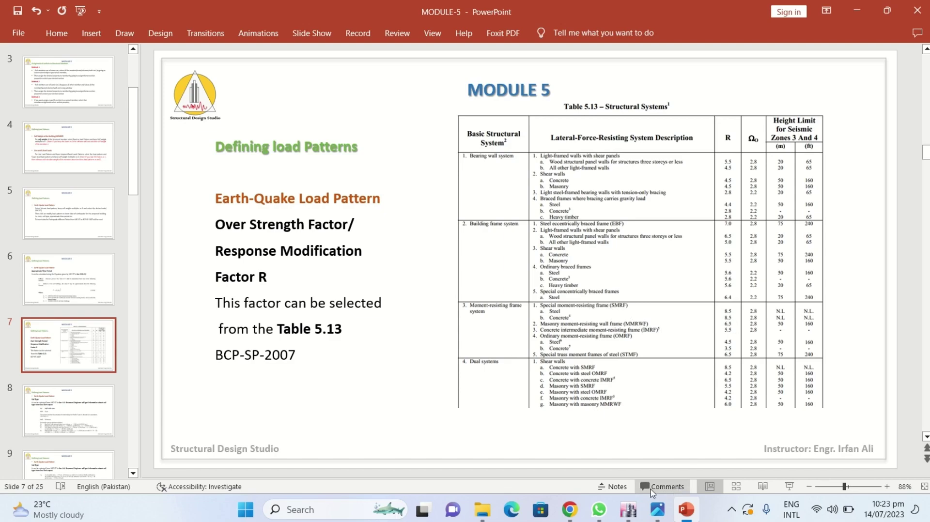
pyautogui.click(629, 509)
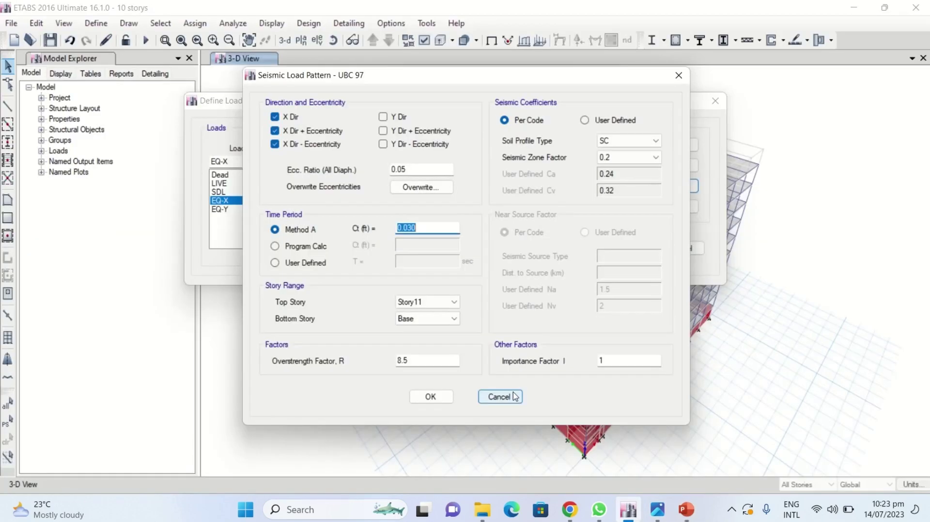
pyautogui.moveTo(424, 361); pyautogui.dragTo(393, 360)
pyautogui.click(425, 362)
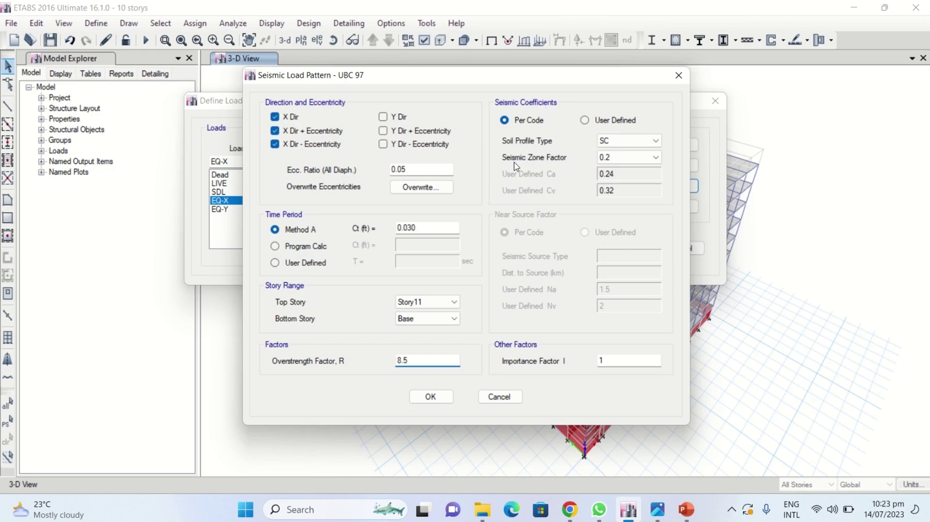
# - Try seismic zone factors 0.2 and 0.15 to compare the resulting Ca and Cv coefficients
pyautogui.click(642, 158)
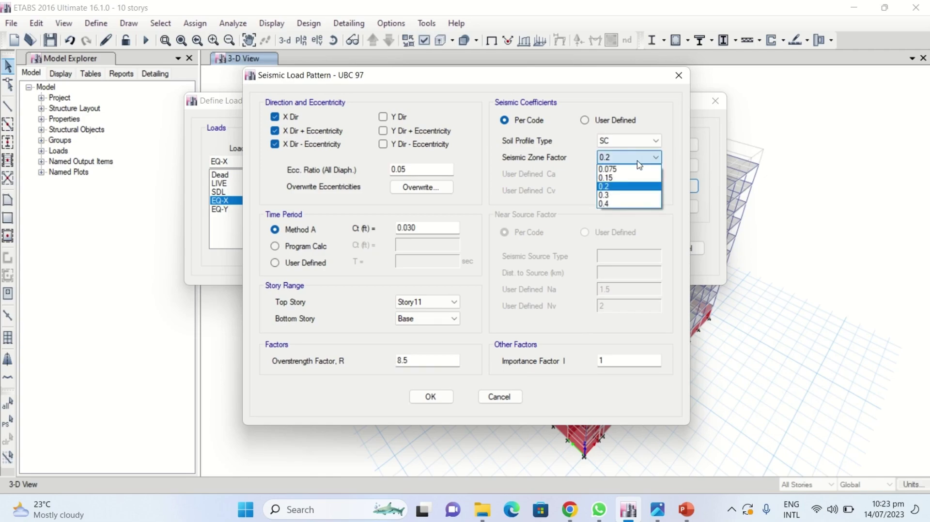
pyautogui.click(607, 187)
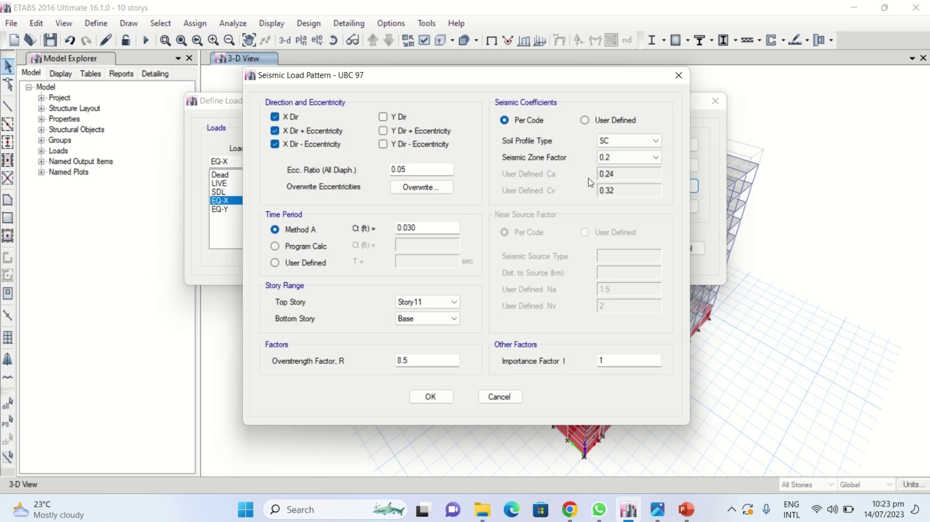
pyautogui.click(632, 157)
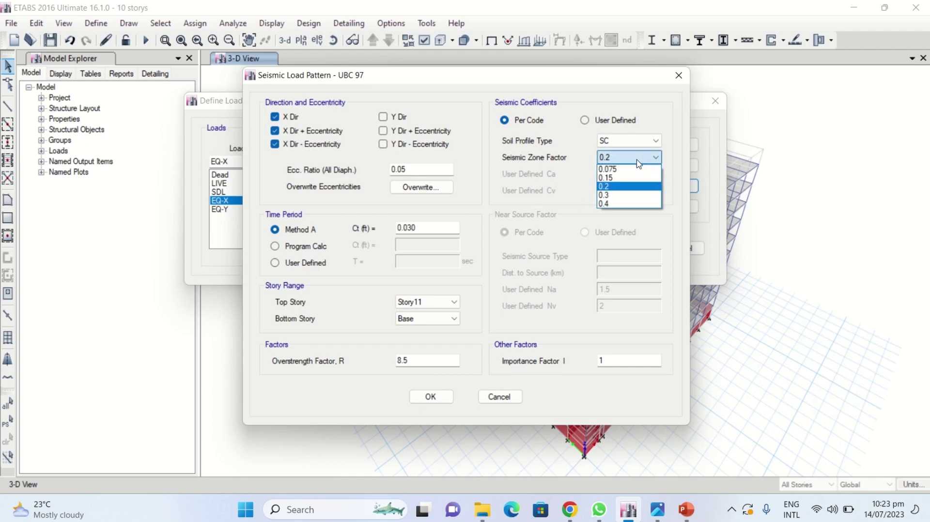
pyautogui.click(631, 176)
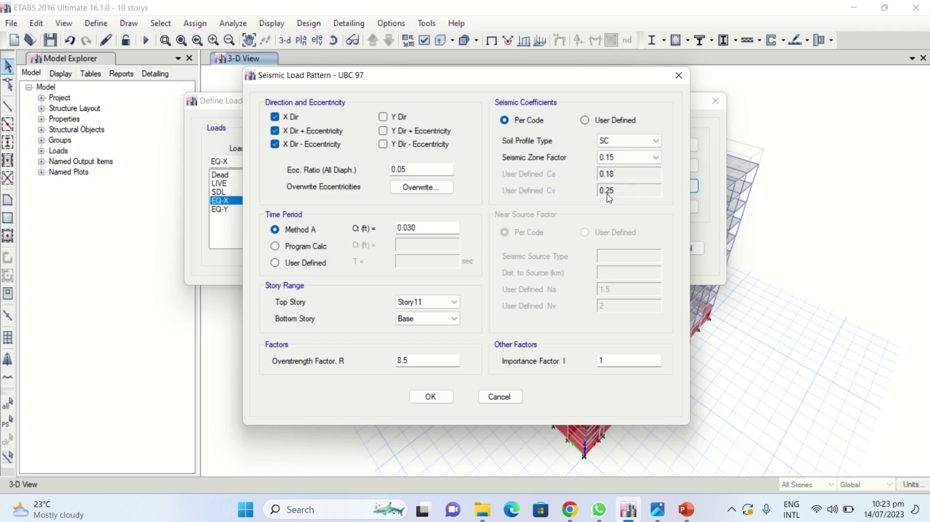
pyautogui.click(634, 158)
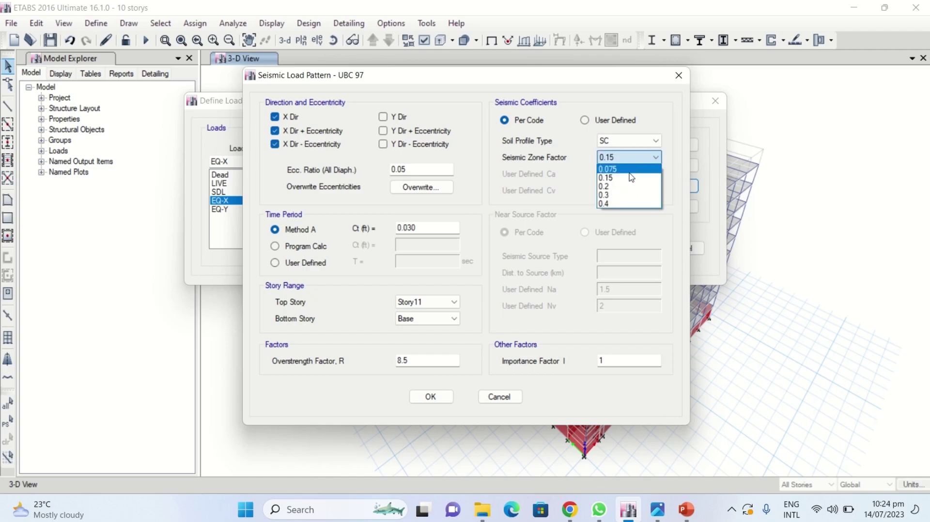
pyautogui.click(630, 183)
# - Switch to the PowerPoint presentation and review the slides on UBC-97 soil profile types
pyautogui.click(687, 510)
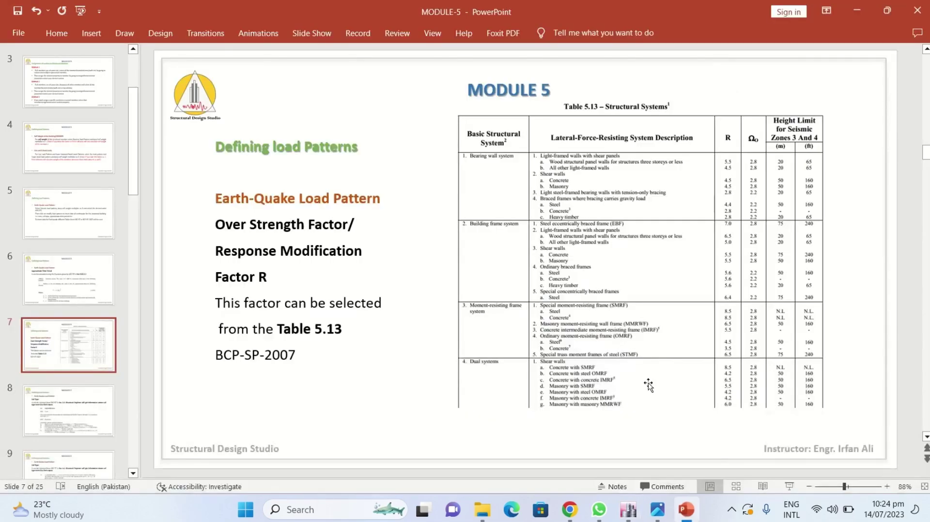
pyautogui.scroll(-1, 649, 386)
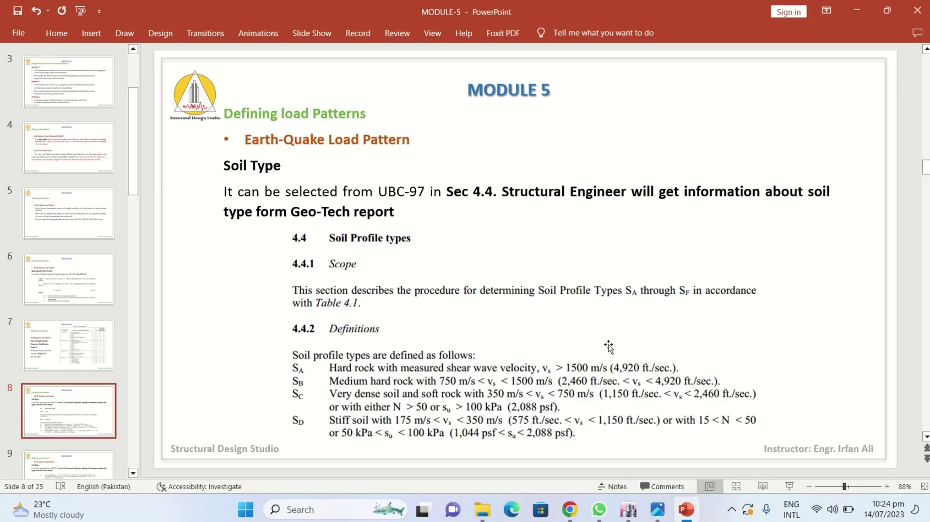
pyautogui.scroll(-1, 608, 346)
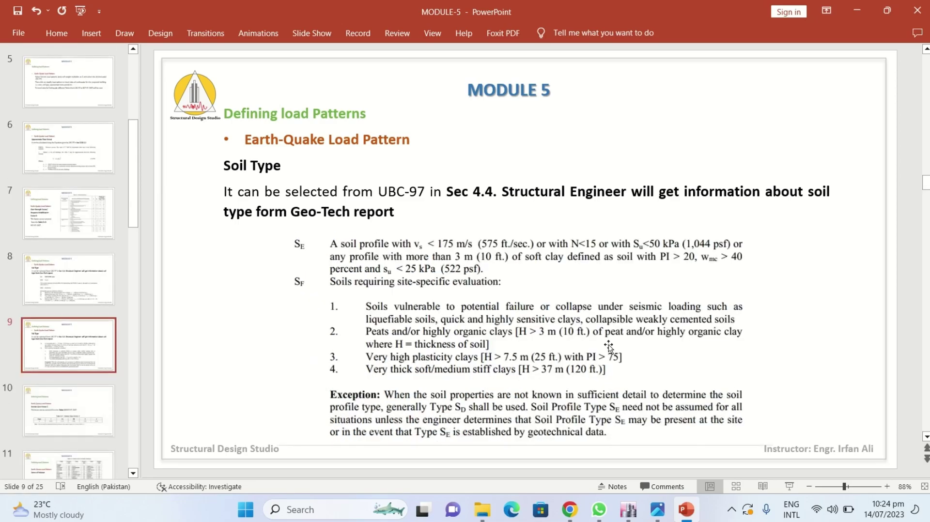